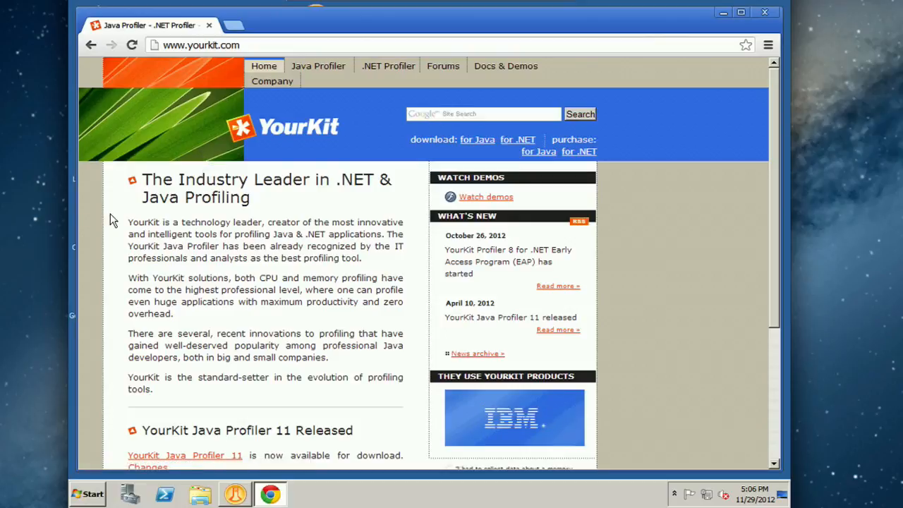
Step: Open the YourKit Java Profiler download page and review the platform downloads and the evaluation license key form
{"action": "left_click", "coordinate": [479, 143]}
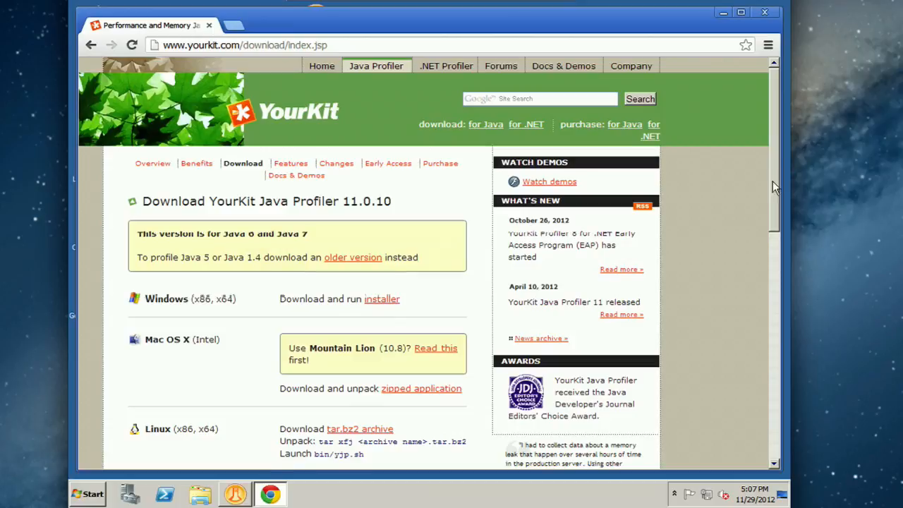
{"action": "scroll", "coordinate": [773, 180], "scroll_direction": "down", "scroll_amount": 2}
{"action": "scroll", "coordinate": [767, 295], "scroll_direction": "down", "scroll_amount": 3}
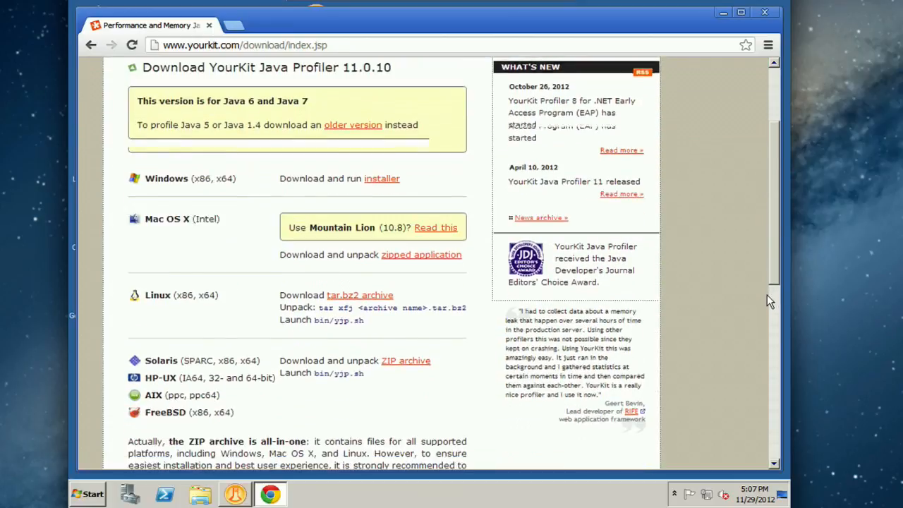
{"action": "scroll", "coordinate": [757, 379], "scroll_direction": "down", "scroll_amount": 3}
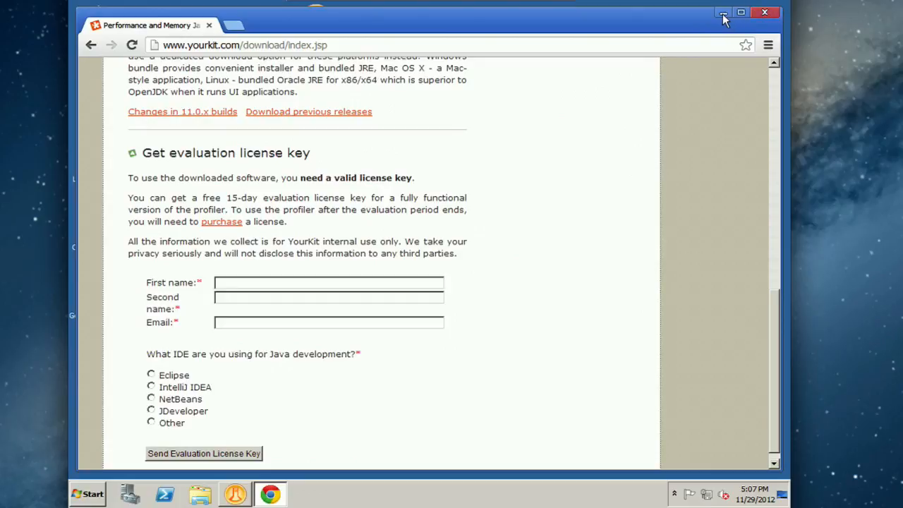
{"action": "left_click", "coordinate": [756, 13]}
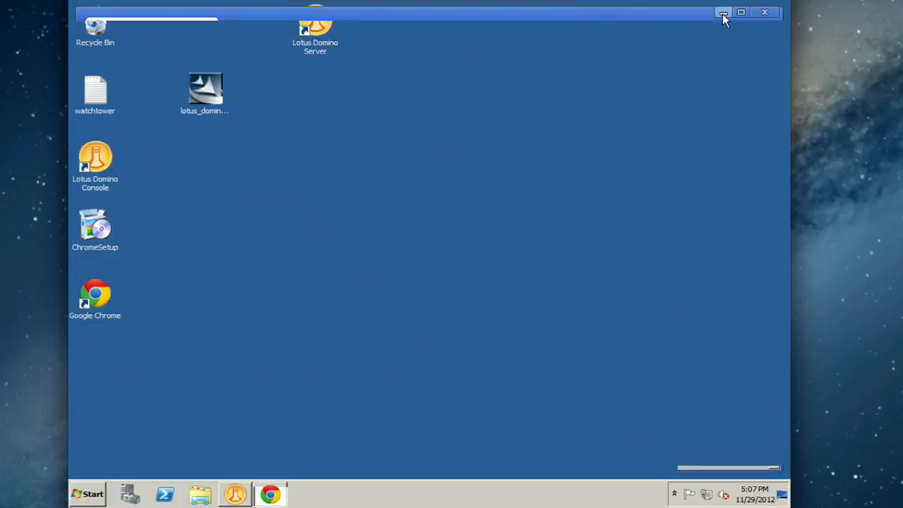
Step: Launch YourKit Java Profiler and start its standalone J2EE server integration for a generic server
{"action": "left_click", "coordinate": [88, 494]}
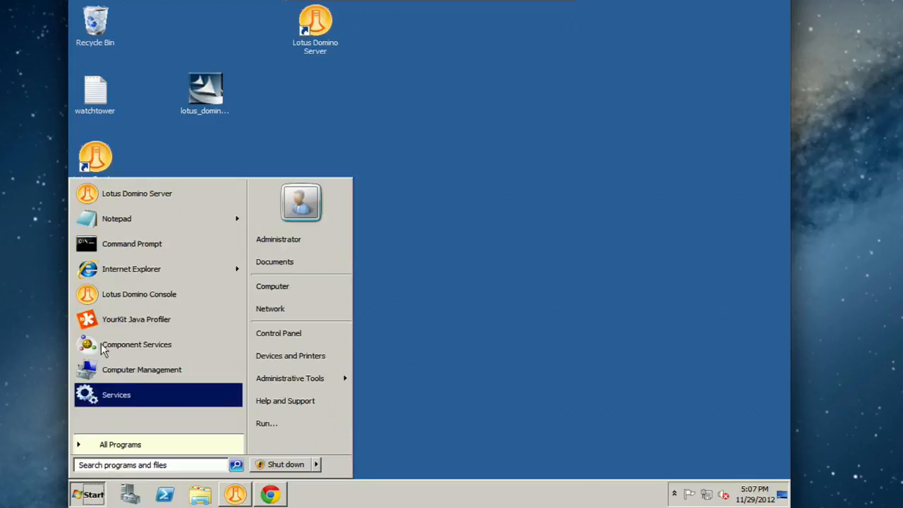
{"action": "left_click", "coordinate": [138, 326]}
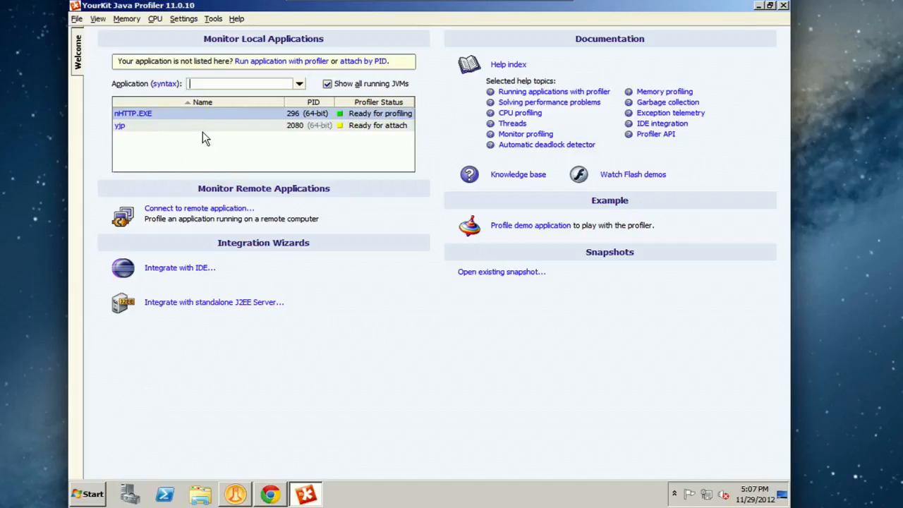
{"action": "left_click", "coordinate": [213, 19]}
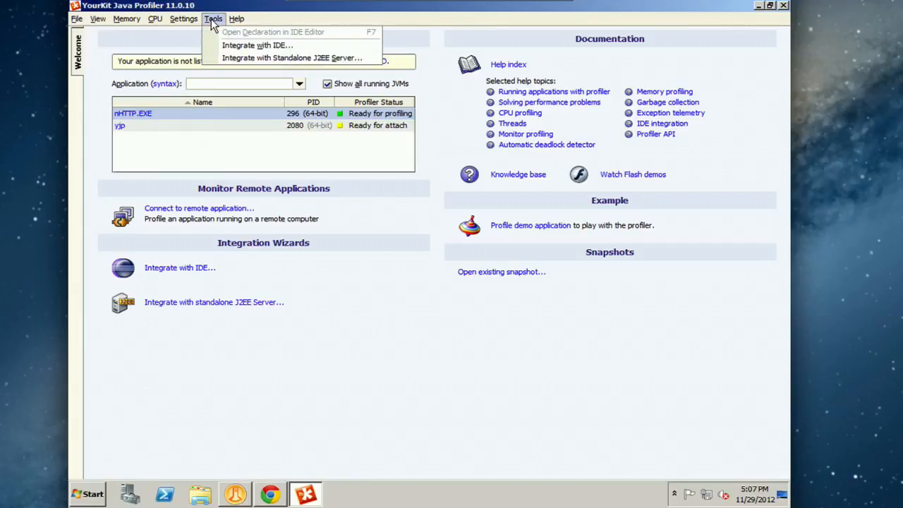
{"action": "left_click", "coordinate": [265, 58]}
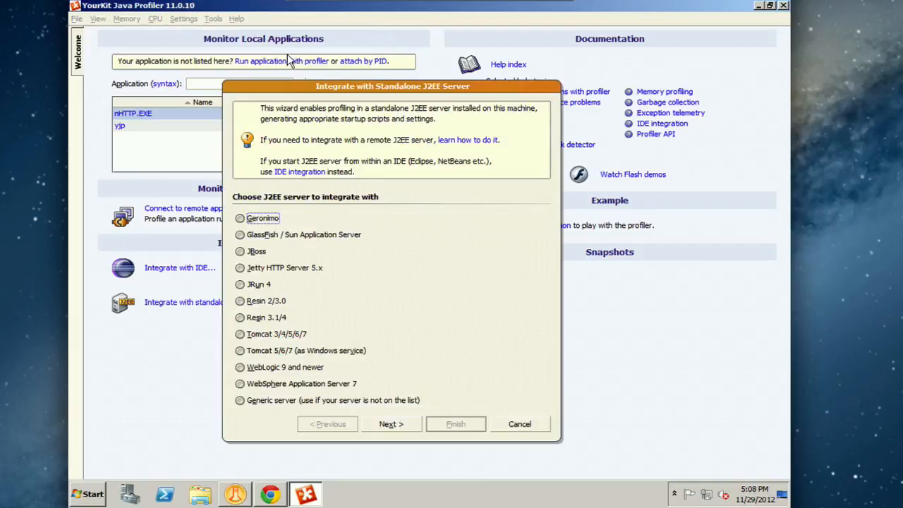
{"action": "left_click", "coordinate": [240, 400]}
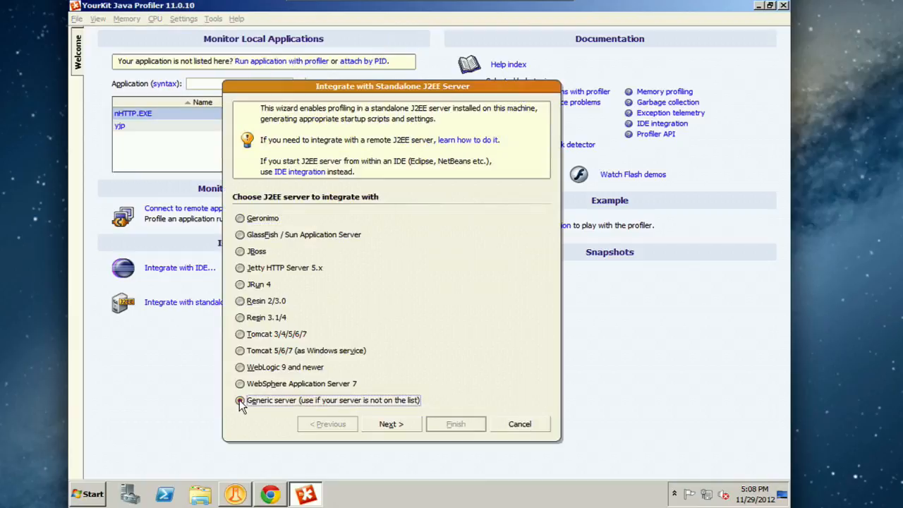
{"action": "left_click", "coordinate": [406, 425]}
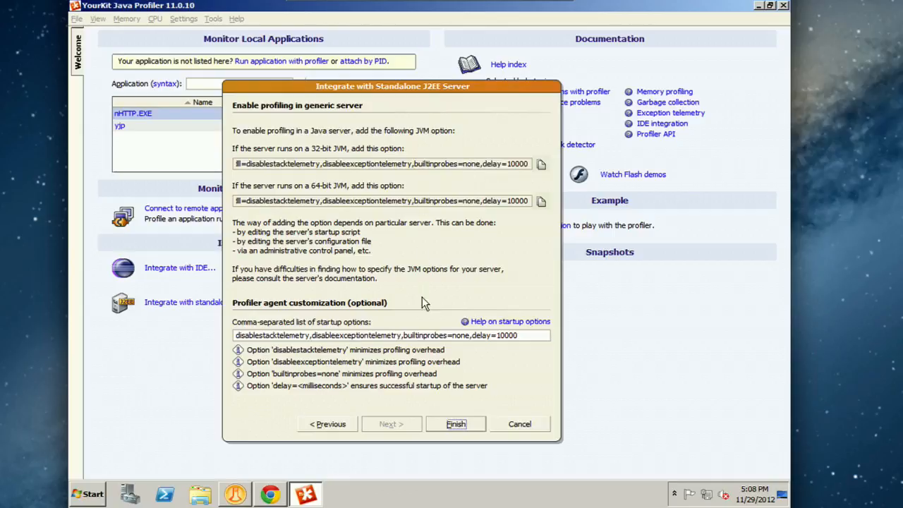
Step: Append listen=192.168.1.35:10001 to the profiler agent's startup options and copy the resulting 64-bit JVM option
{"action": "left_click", "coordinate": [531, 336]}
{"action": "type", "text": ","}
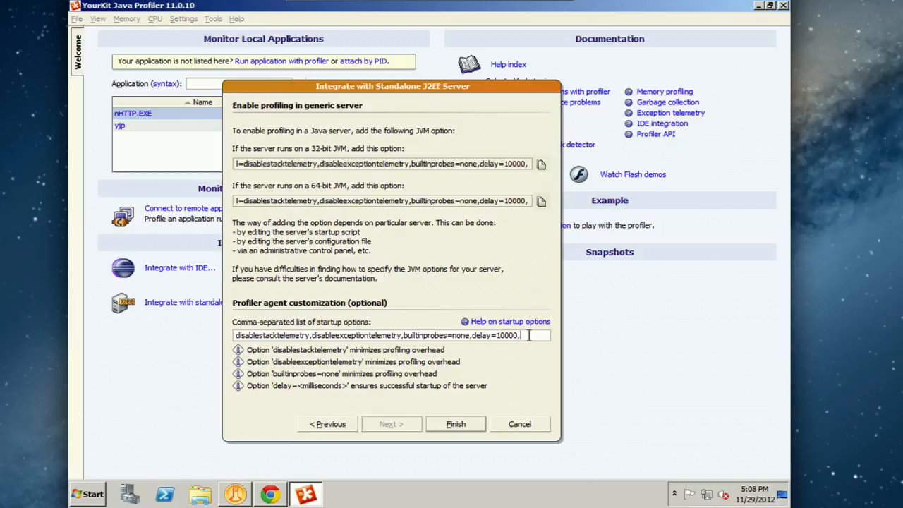
{"action": "type", "text": "listen"}
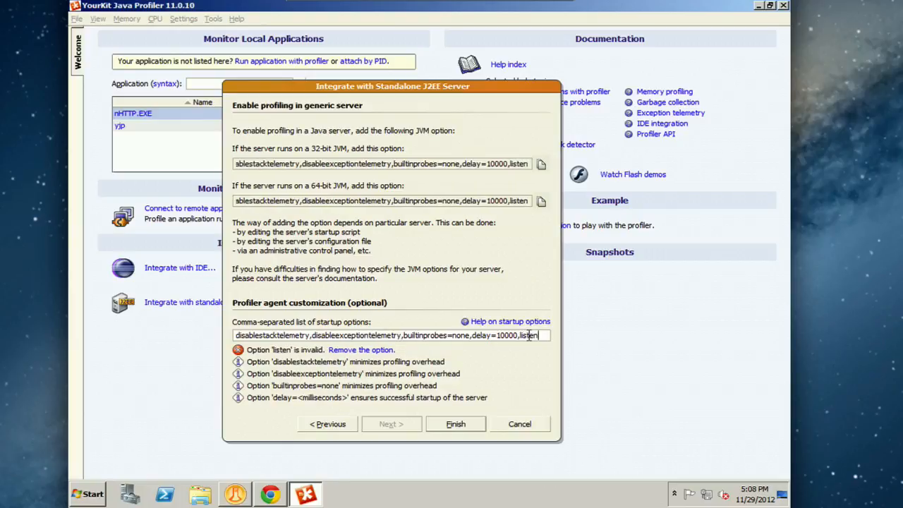
{"action": "type", "text": "="}
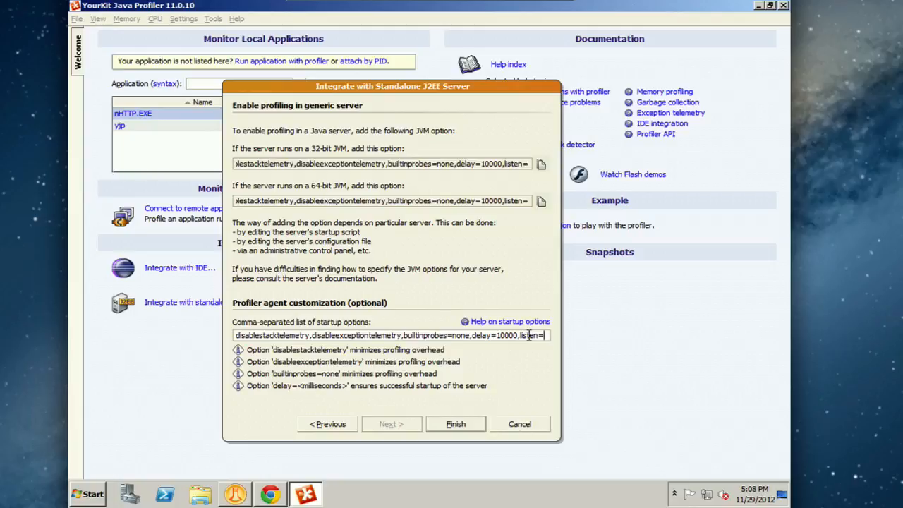
{"action": "type", "text": "192.168."}
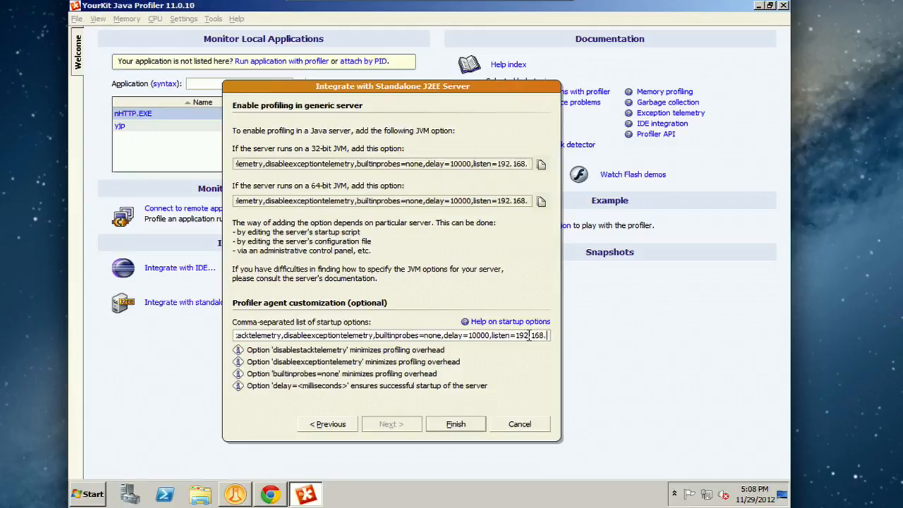
{"action": "type", "text": "1.35"}
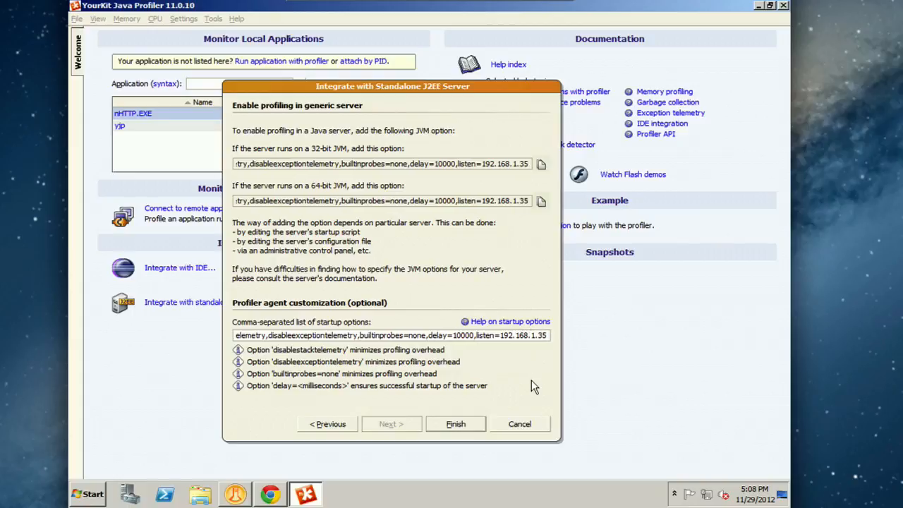
{"action": "type", "text": ":10"}
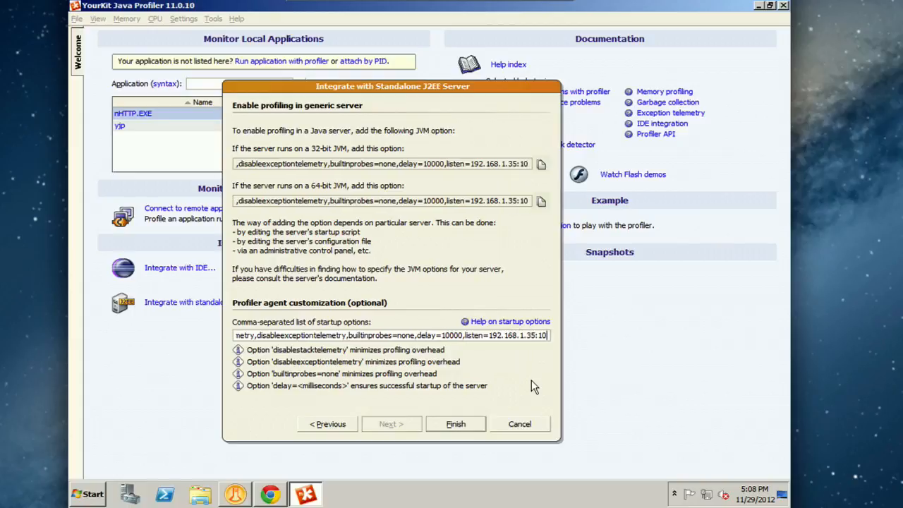
{"action": "type", "text": "001"}
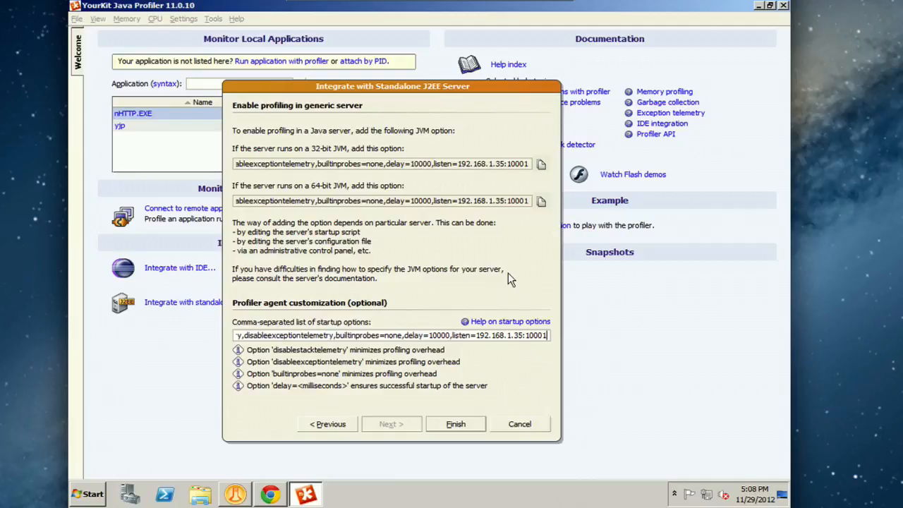
{"action": "left_click", "coordinate": [541, 202]}
{"action": "left_click", "coordinate": [90, 494]}
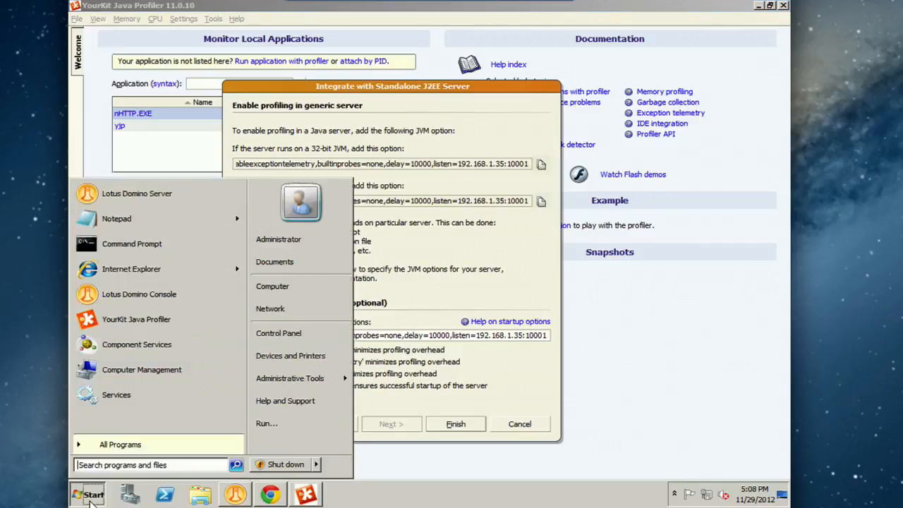
{"action": "left_click", "coordinate": [130, 222]}
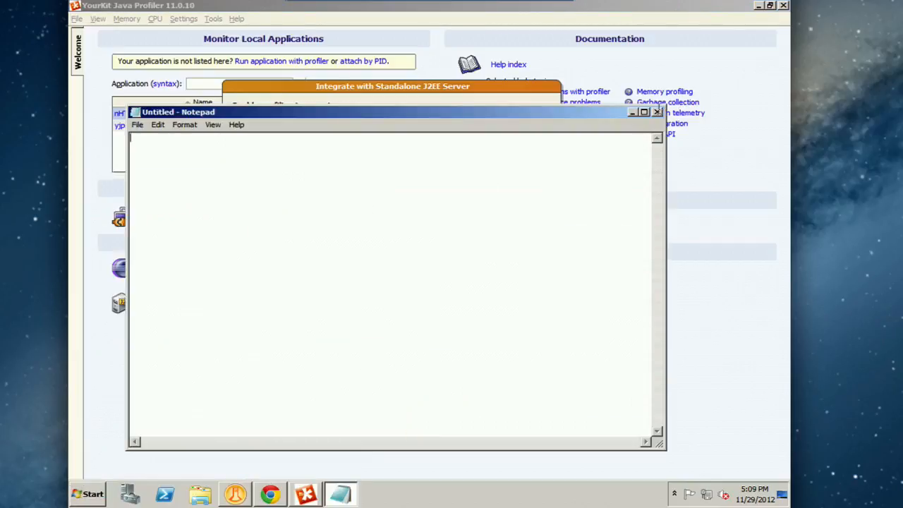
{"action": "left_click", "coordinate": [656, 113]}
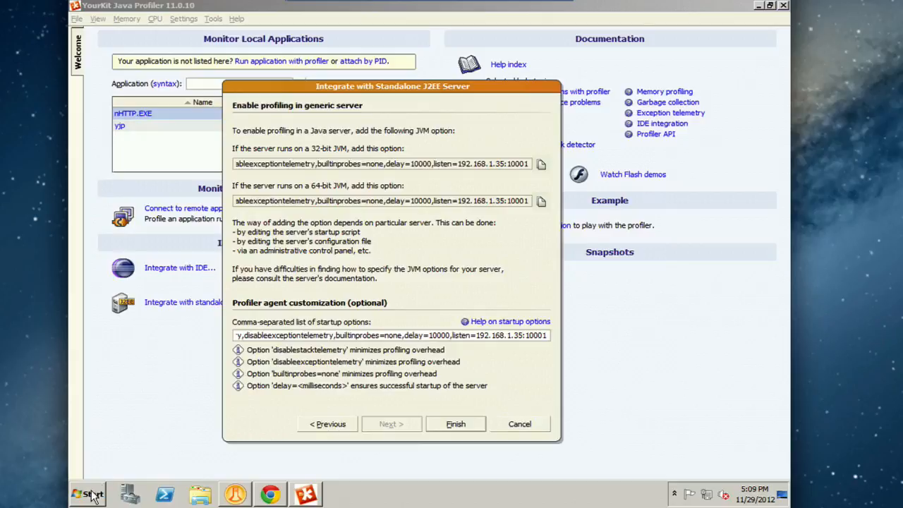
Step: Open YourKitOptionsFile in Notepad to examine the whole agentpath line, and close both the file and the integration wizard
{"action": "left_click", "coordinate": [91, 496]}
{"action": "mouse_move", "coordinate": [238, 219]}
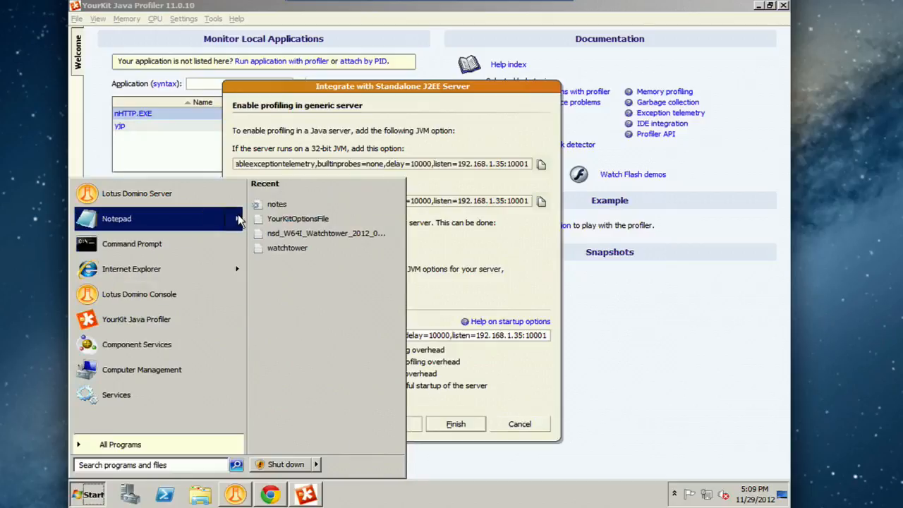
{"action": "left_click", "coordinate": [286, 218]}
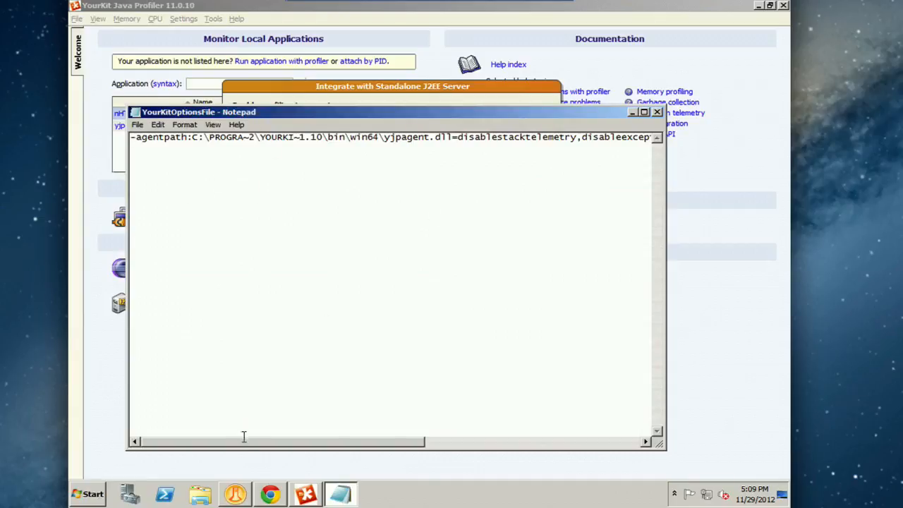
{"action": "left_click", "coordinate": [625, 444]}
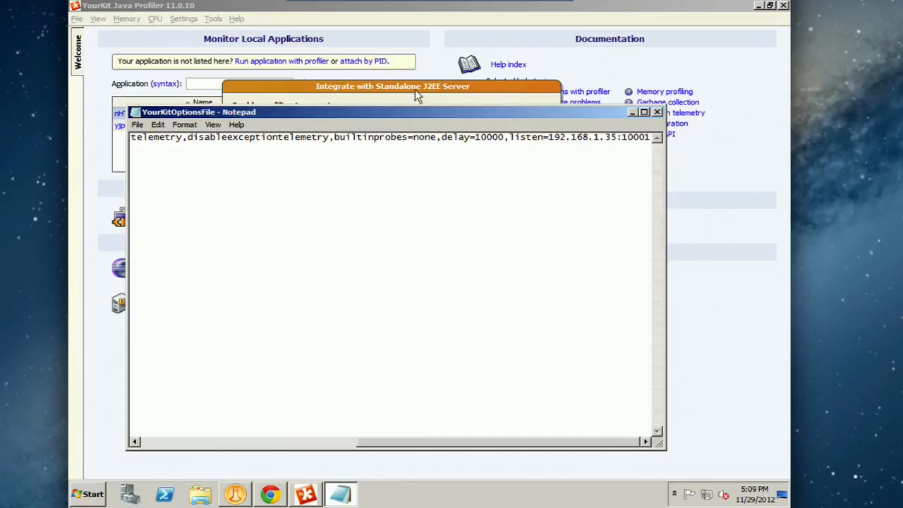
{"action": "left_click", "coordinate": [173, 443]}
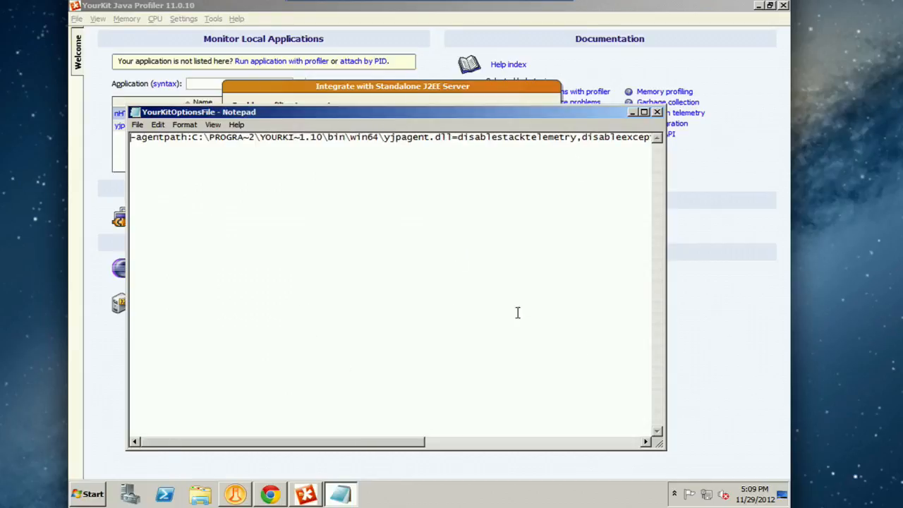
{"action": "left_click", "coordinate": [603, 442]}
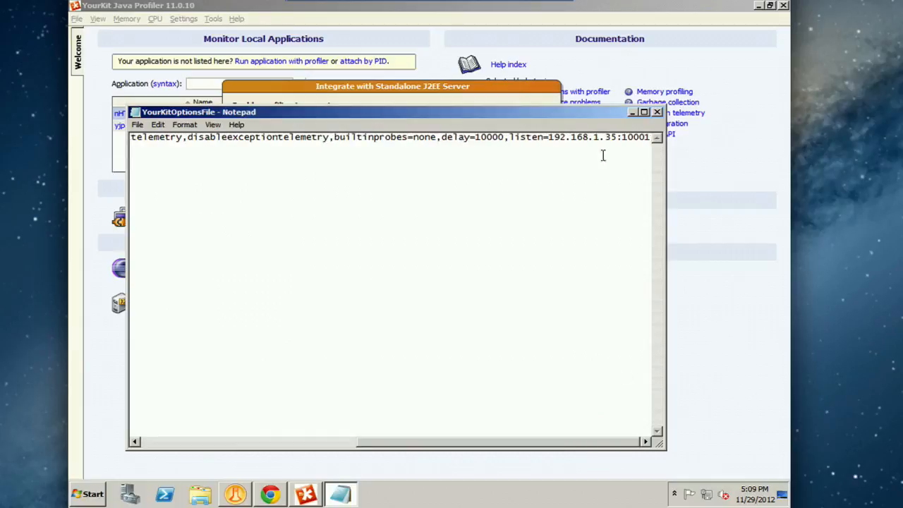
{"action": "left_click", "coordinate": [657, 112]}
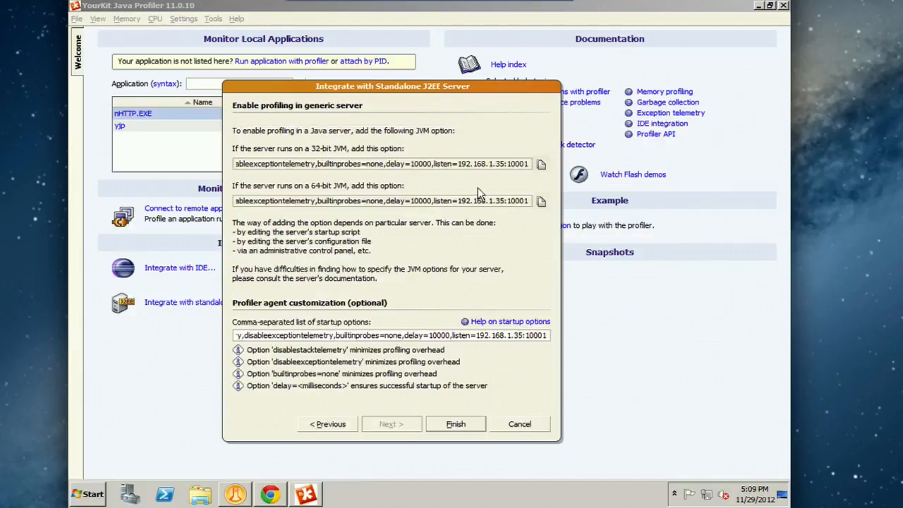
{"action": "left_click", "coordinate": [516, 426]}
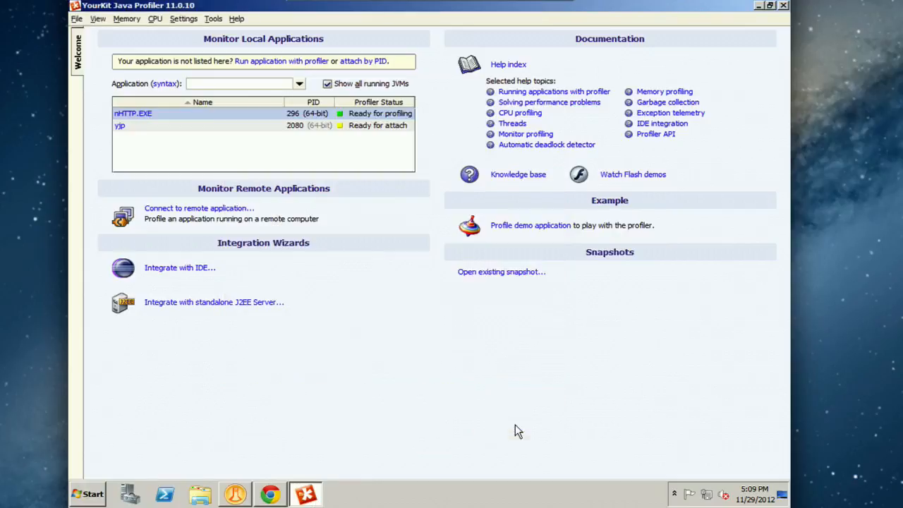
Step: Open the Domino notes file in Notepad, examine the data directory and the JavaOptionsFile entry pointing to YourKitOptionsFile.txt, and close it
{"action": "left_click", "coordinate": [72, 499]}
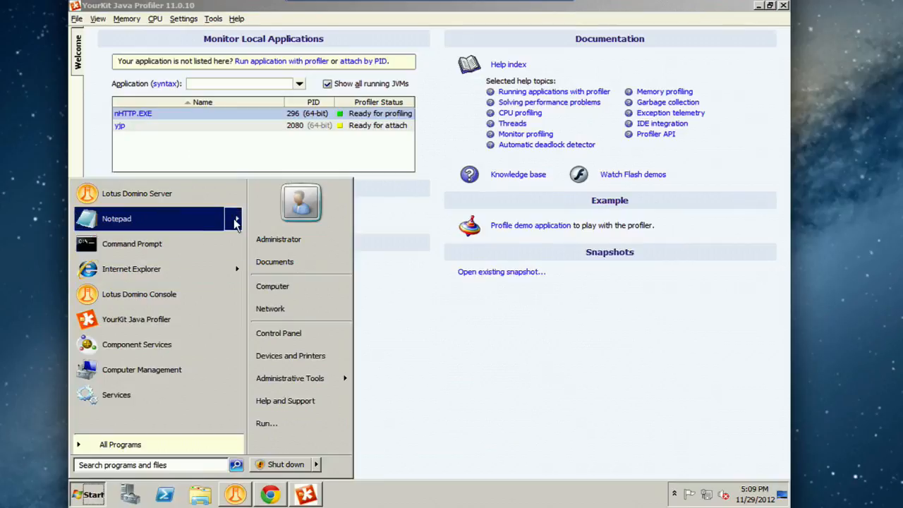
{"action": "mouse_move", "coordinate": [233, 218]}
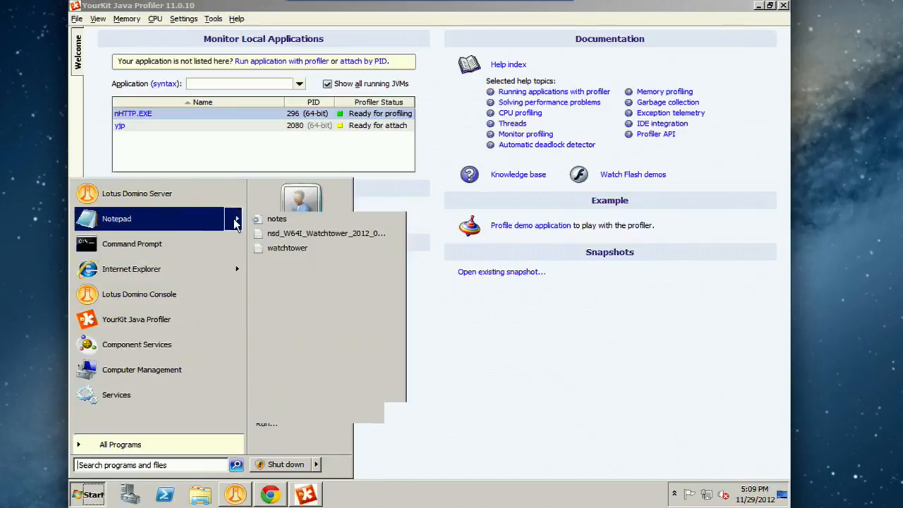
{"action": "left_click", "coordinate": [289, 222]}
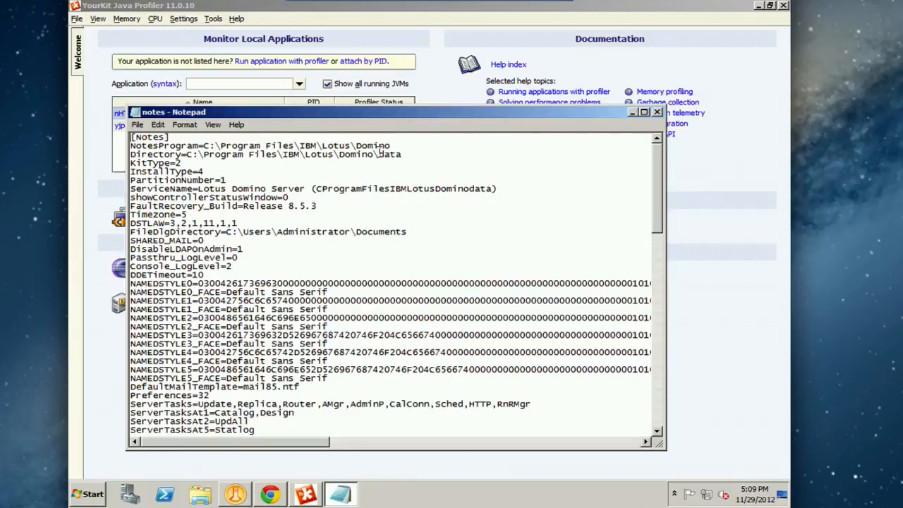
{"action": "left_click_drag", "start_coordinate": [379, 154], "coordinate": [408, 153]}
{"action": "left_click", "coordinate": [408, 153]}
{"action": "left_click_drag", "start_coordinate": [655, 180], "coordinate": [642, 373]}
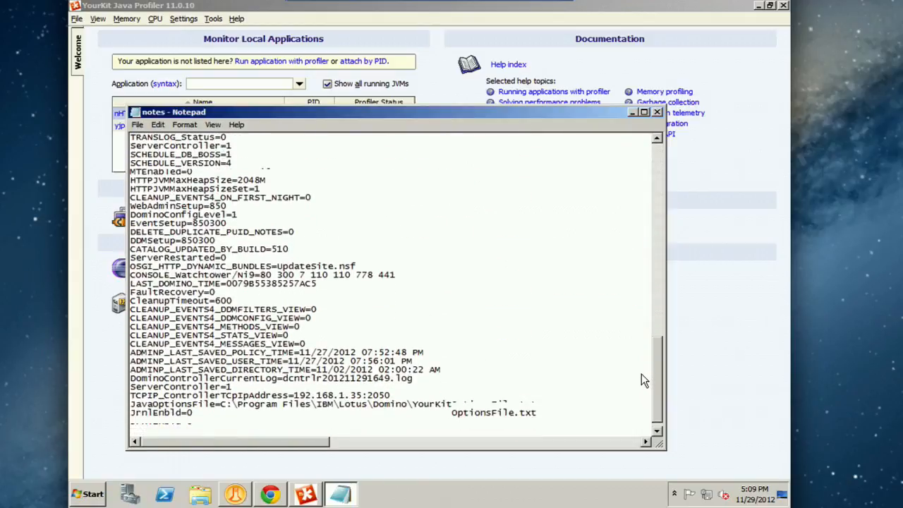
{"action": "left_click", "coordinate": [132, 410]}
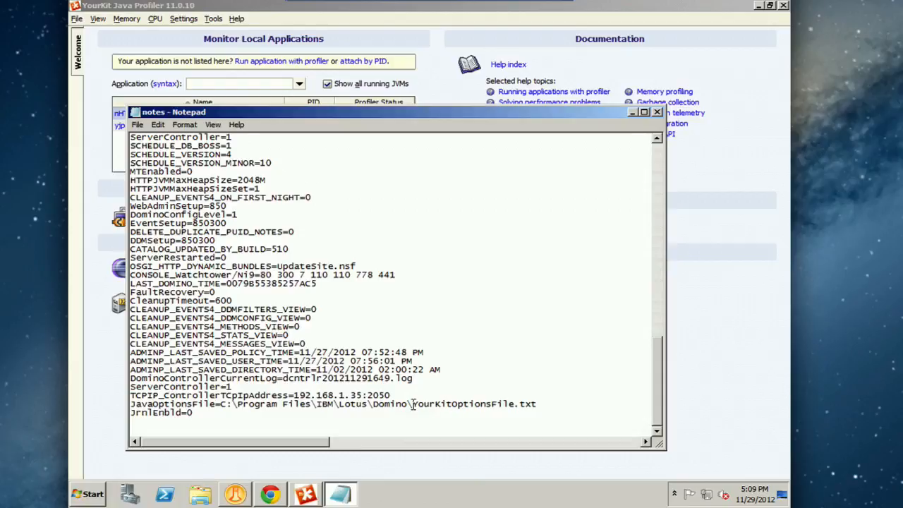
{"action": "left_click_drag", "start_coordinate": [412, 403], "coordinate": [539, 405]}
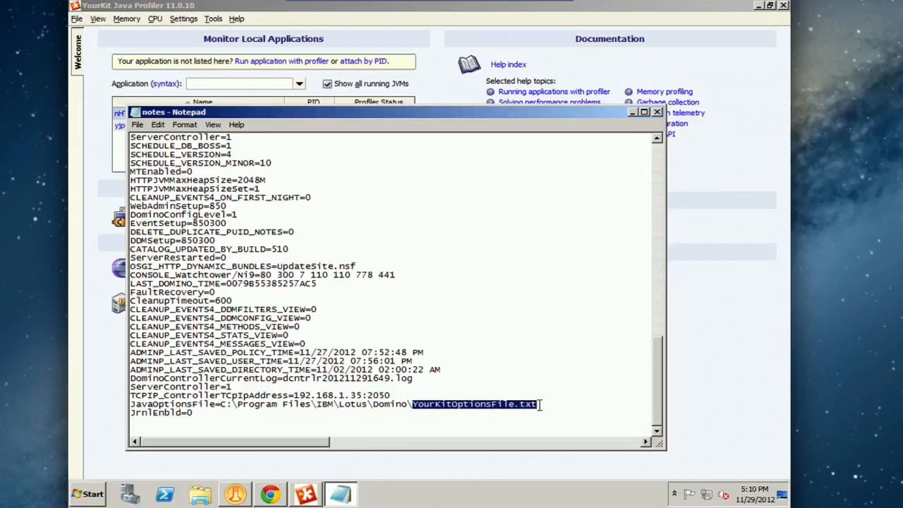
{"action": "left_click", "coordinate": [658, 113]}
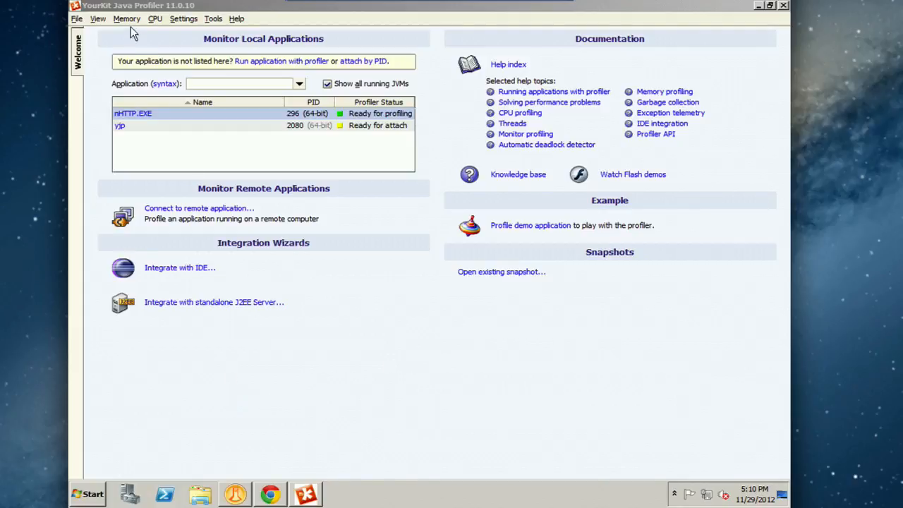
Step: Try to connect the profiler to the local nHTTP.EXE application
{"action": "double_click", "coordinate": [127, 116]}
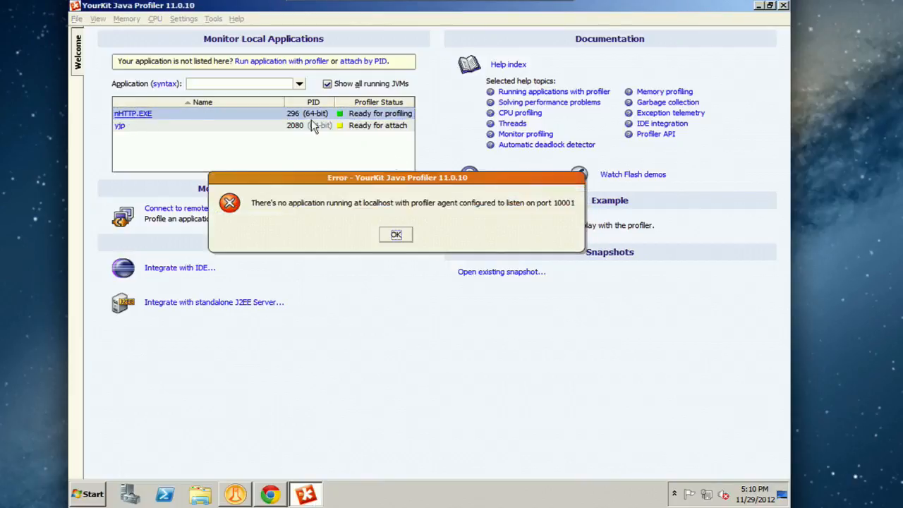
{"action": "left_click", "coordinate": [396, 235]}
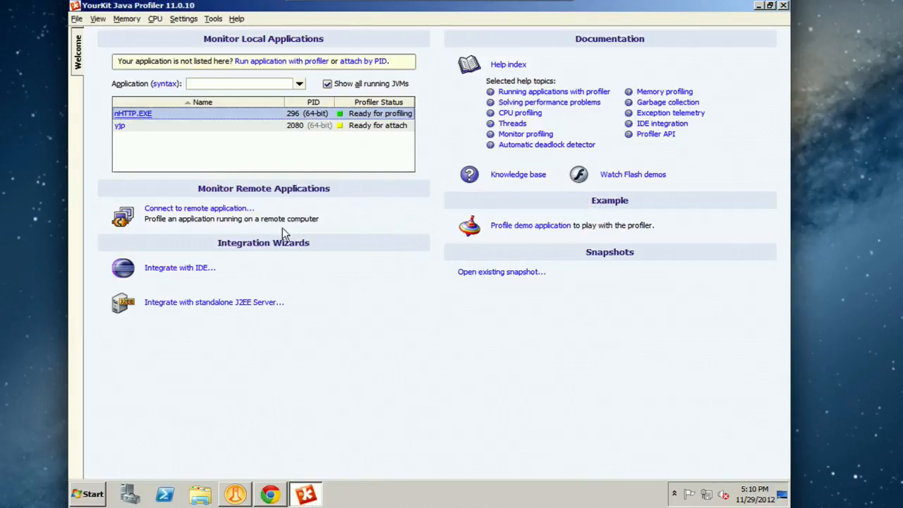
Step: Connect to the remote application at 192.168.1.35:10001 and show its memory telemetry
{"action": "left_click", "coordinate": [203, 211]}
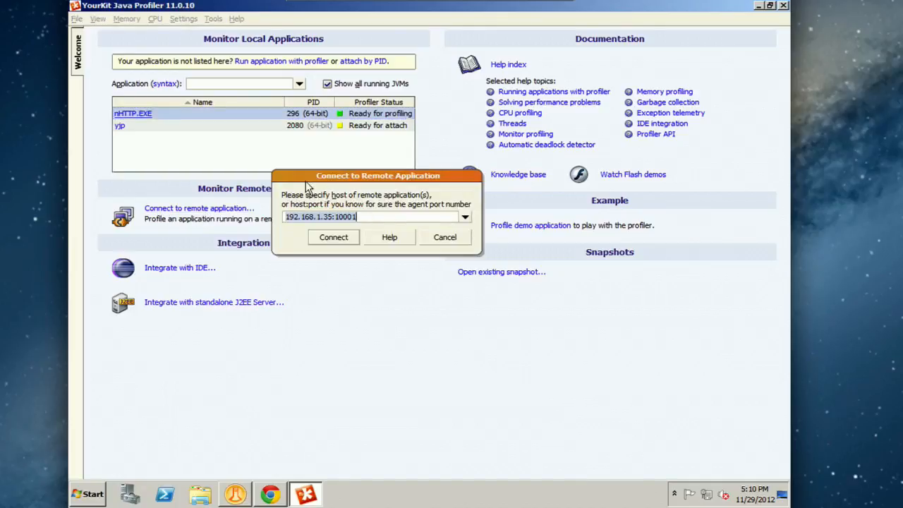
{"action": "left_click", "coordinate": [370, 217]}
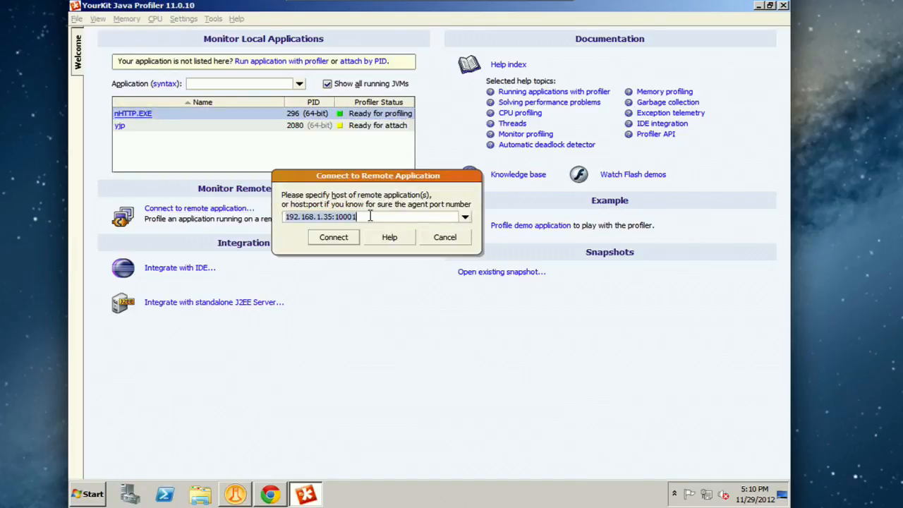
{"action": "left_click", "coordinate": [339, 239]}
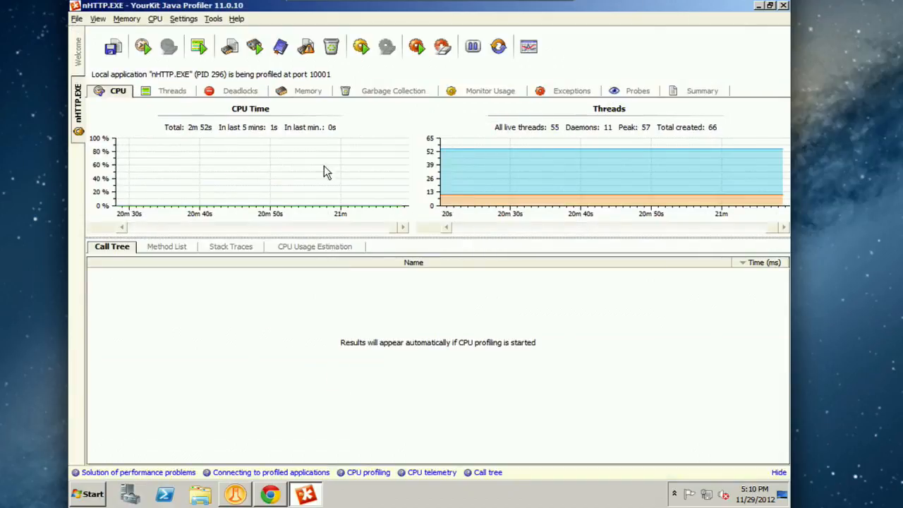
{"action": "left_click", "coordinate": [306, 96]}
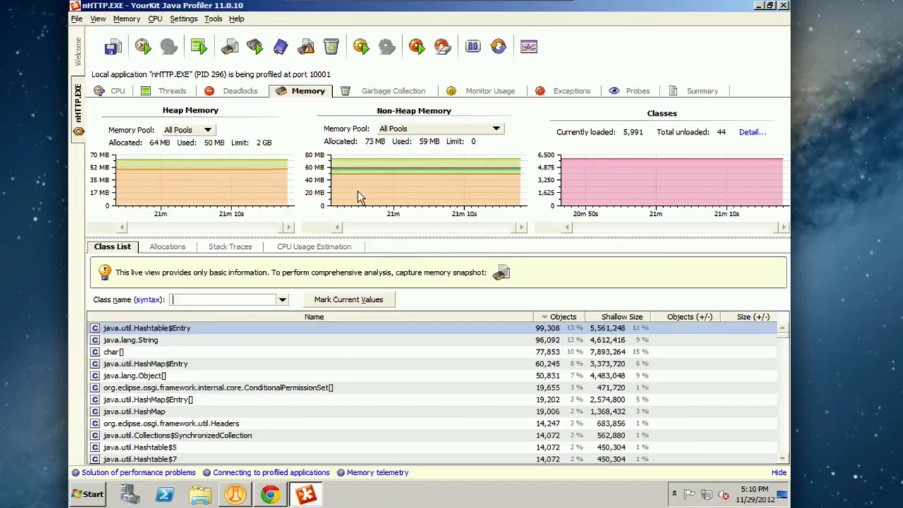
Step: Switch to Chrome and load xpagescheatsheet.com to generate requests on the server
{"action": "left_click", "coordinate": [270, 494]}
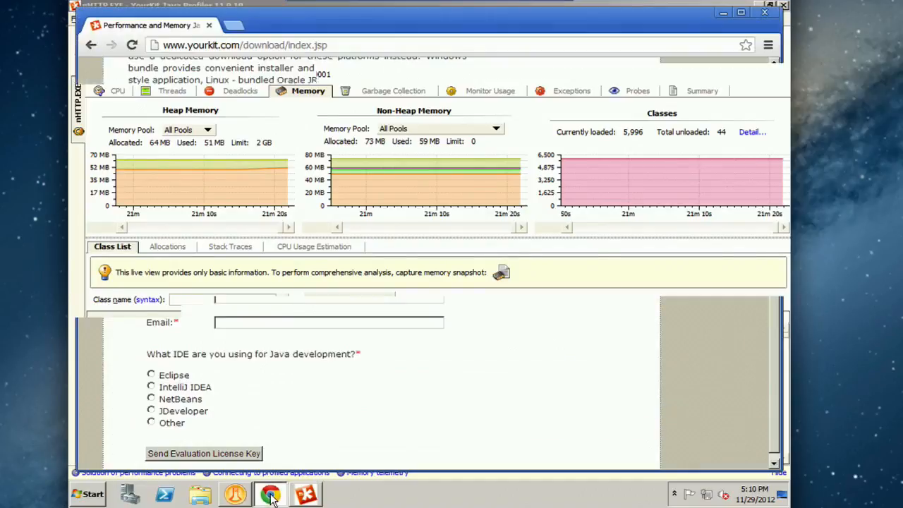
{"action": "left_click", "coordinate": [361, 45]}
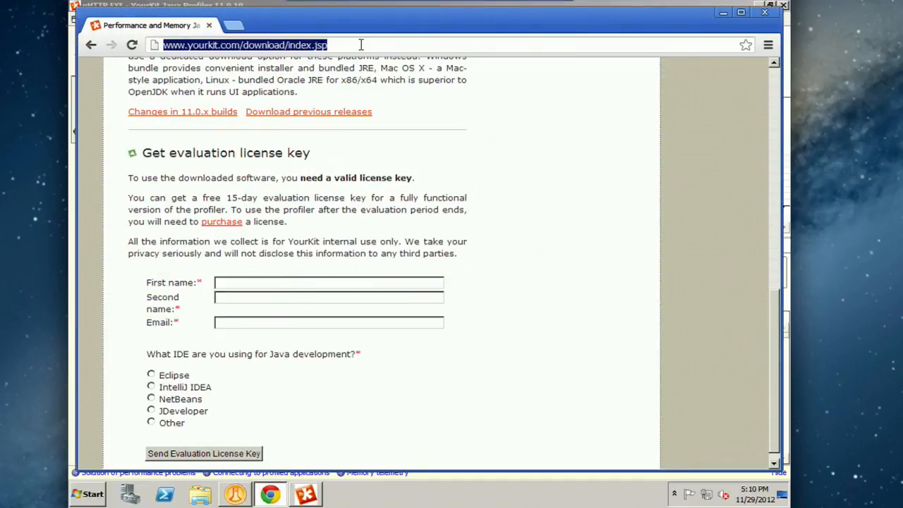
{"action": "type", "text": "xpagesch"}
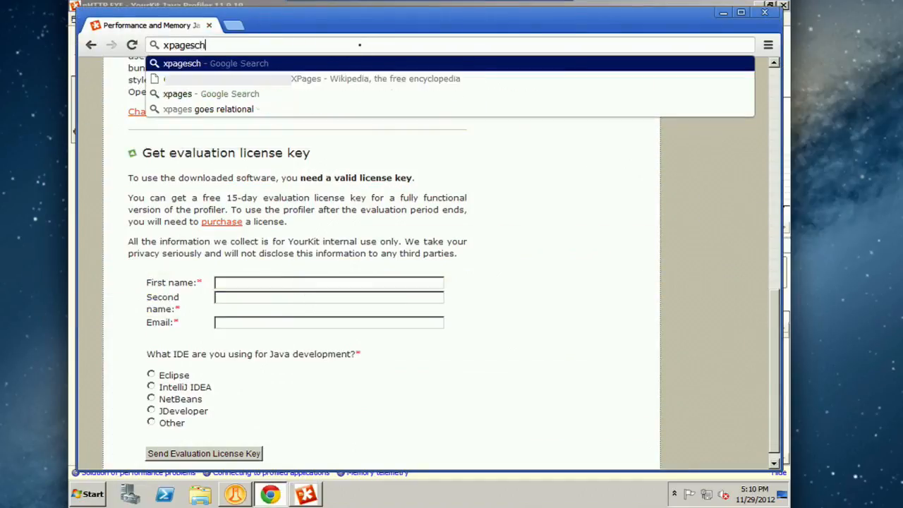
{"action": "type", "text": "eatsheet.com"}
{"action": "key", "text": "Return"}
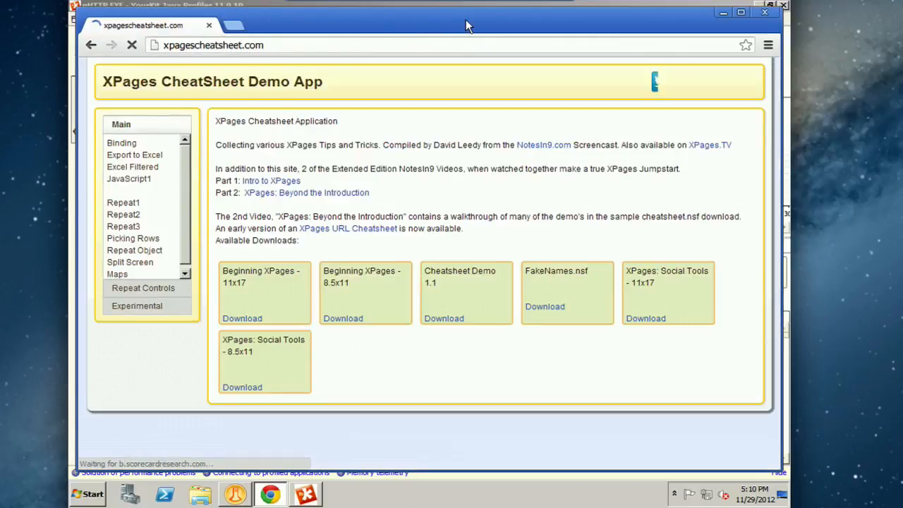
Step: Open the demo app's Repeat1 and Repeat3 pages, and return to YourKit to check the effect on heap memory
{"action": "left_click", "coordinate": [120, 203]}
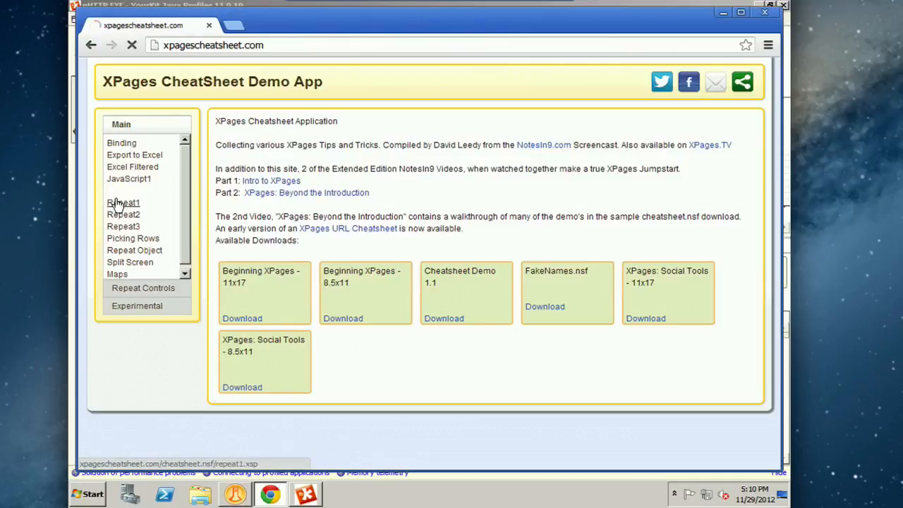
{"action": "left_click", "coordinate": [117, 225]}
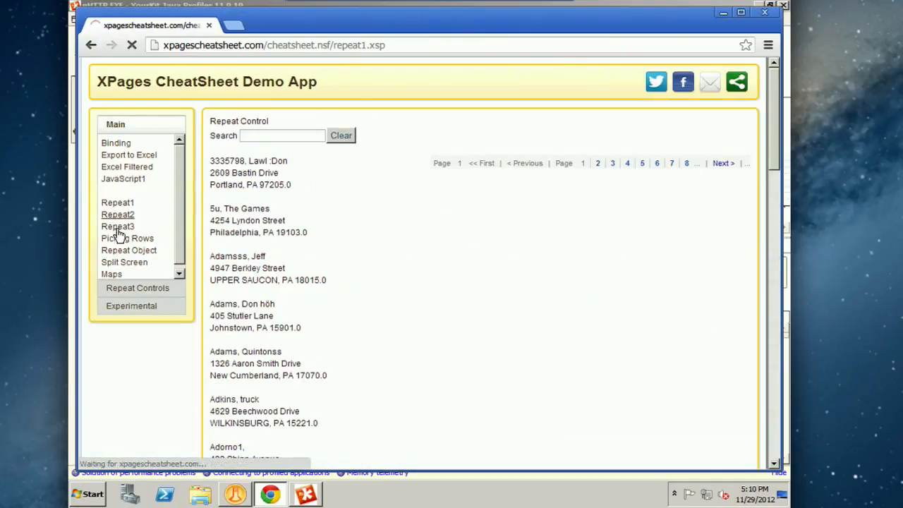
{"action": "left_click", "coordinate": [307, 485]}
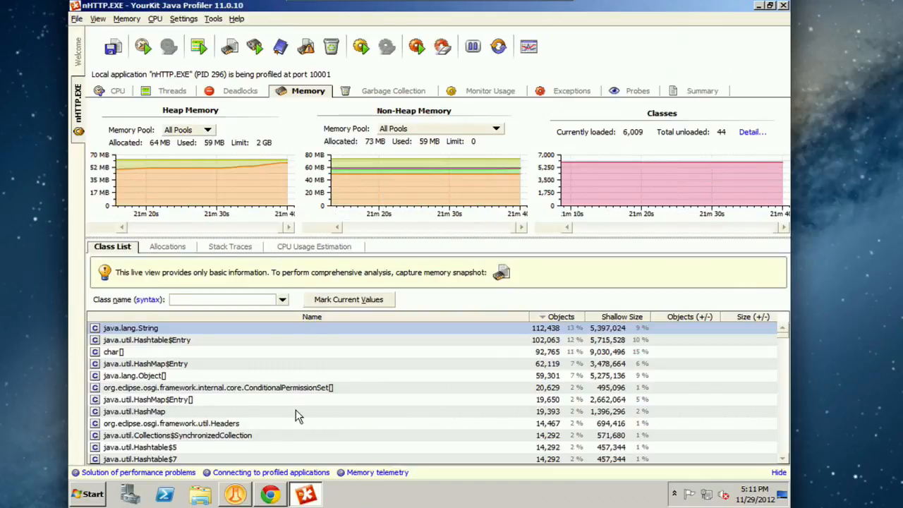
Step: Run the demo app's Export to Excel in Chrome, and return to YourKit's memory telemetry
{"action": "left_click", "coordinate": [270, 493]}
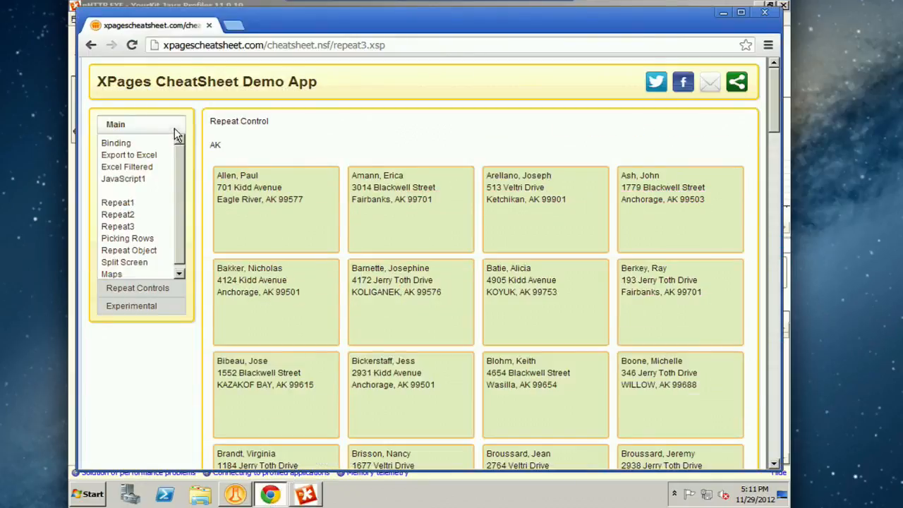
{"action": "left_click", "coordinate": [125, 157]}
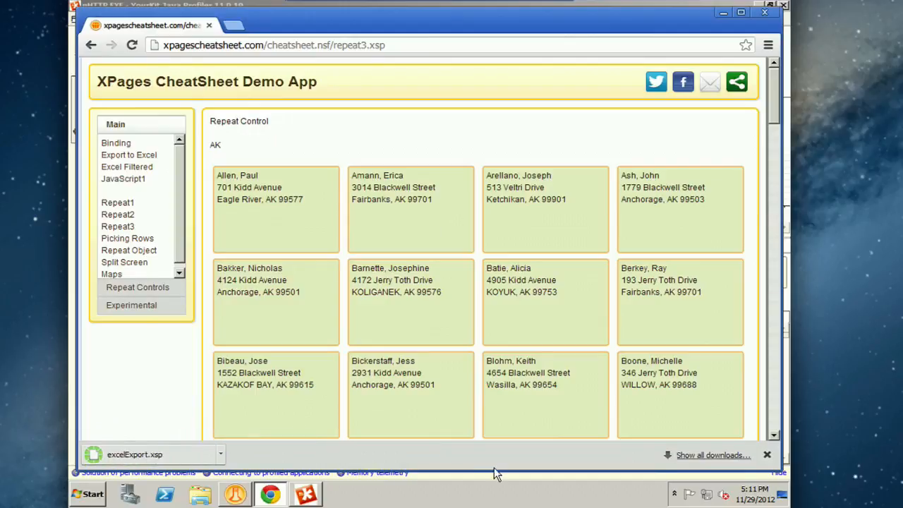
{"action": "left_click", "coordinate": [305, 496]}
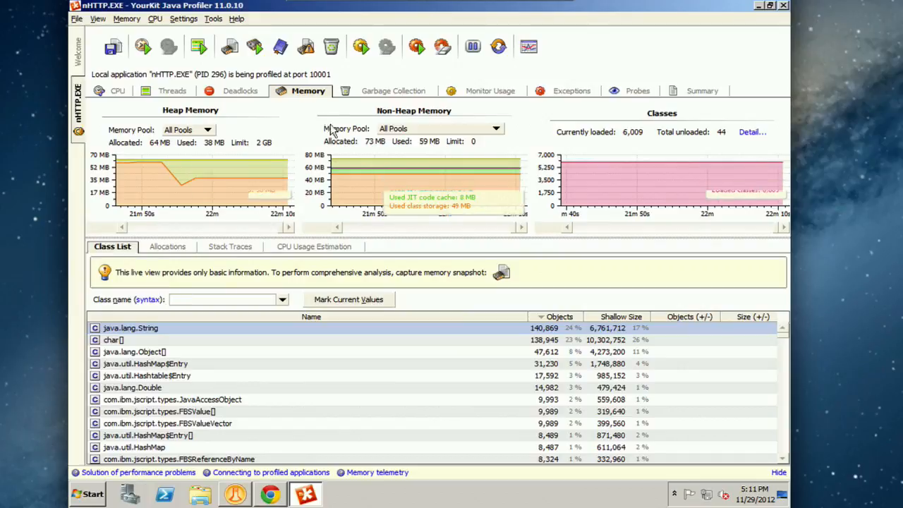
Step: Force garbage collection on the profiled application and examine the used Java heap in the Heap Memory graph
{"action": "left_click", "coordinate": [331, 47]}
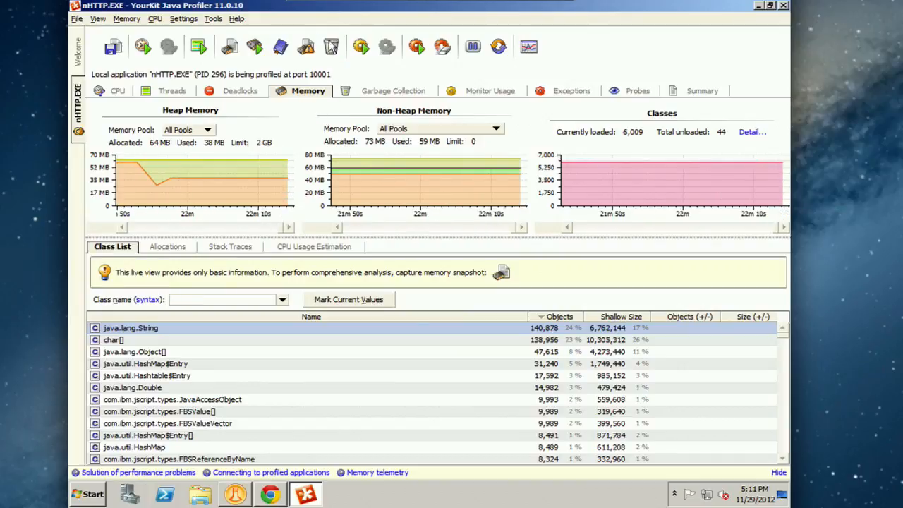
{"action": "left_click", "coordinate": [332, 47]}
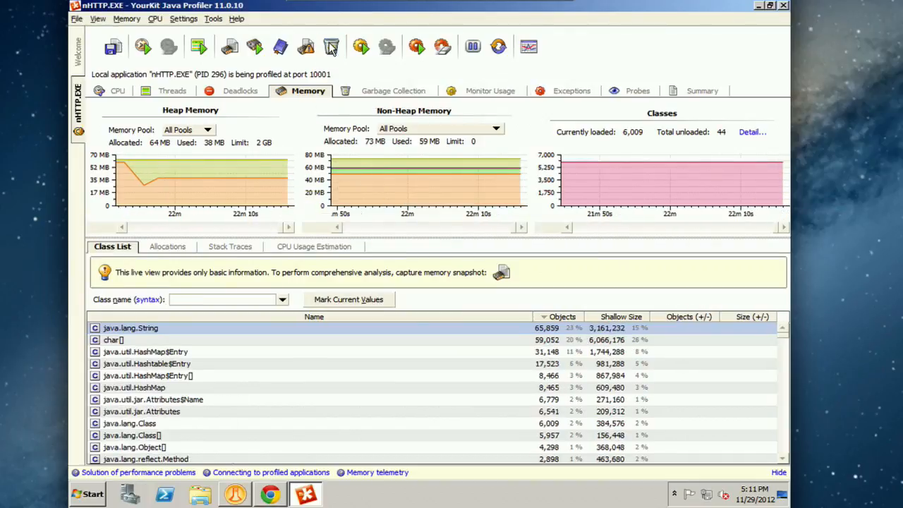
{"action": "mouse_move", "coordinate": [287, 182]}
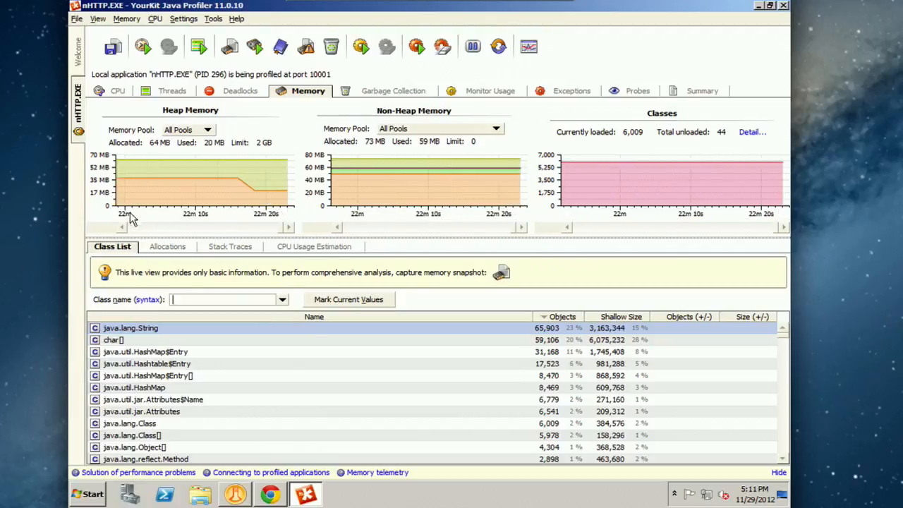
{"action": "mouse_move", "coordinate": [121, 193]}
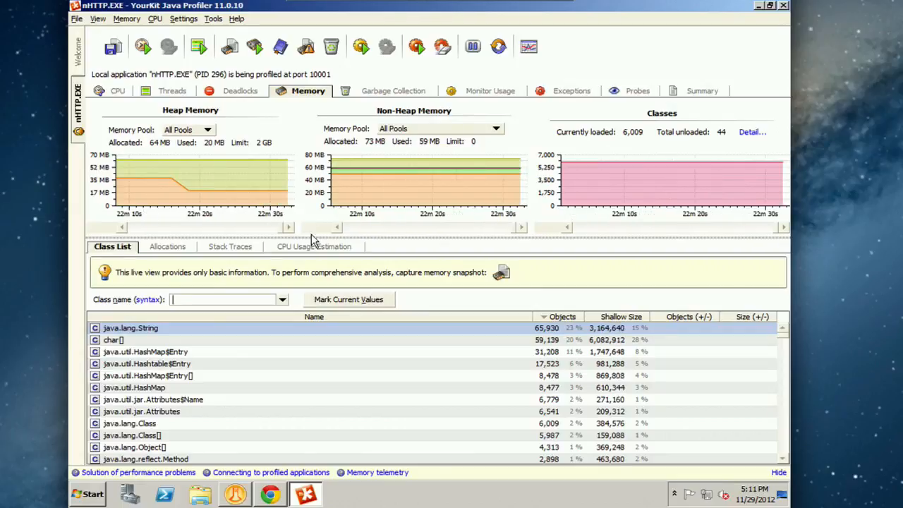
{"action": "mouse_move", "coordinate": [238, 192]}
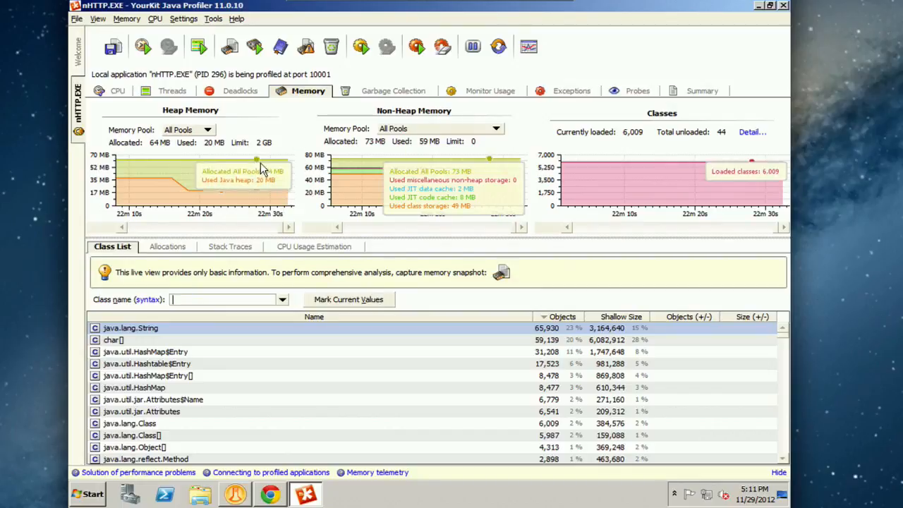
{"action": "mouse_move", "coordinate": [176, 175]}
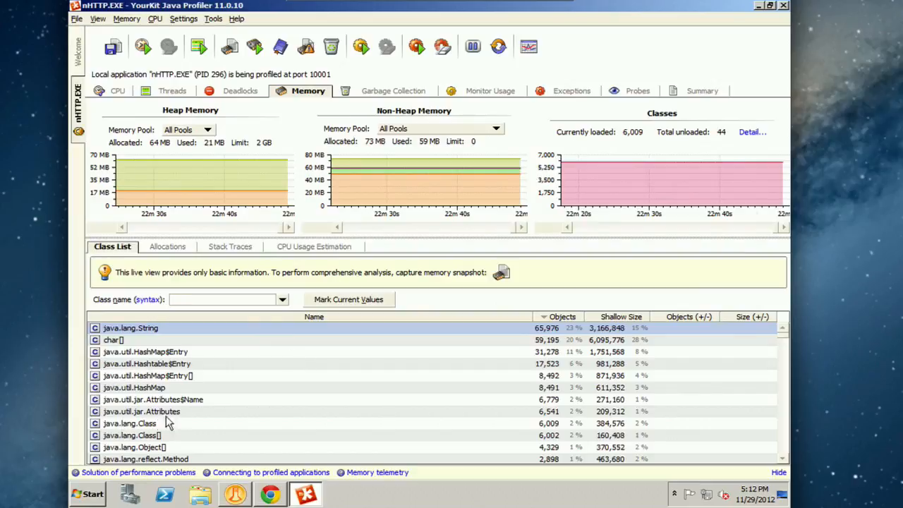
Step: Examine the live class list, comparing object counts and shallow sizes from java.lang.String down to the less frequent IBM and OSGi classes
{"action": "left_click", "coordinate": [148, 365]}
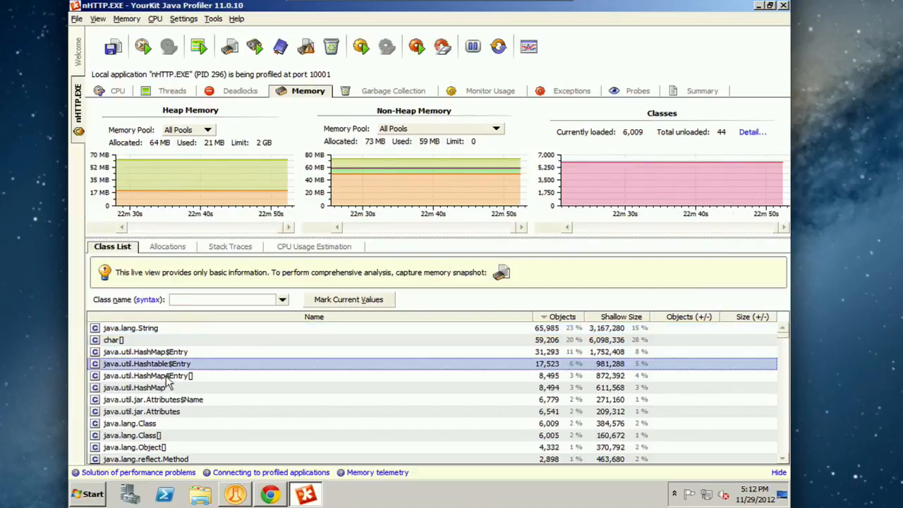
{"action": "left_click", "coordinate": [212, 329]}
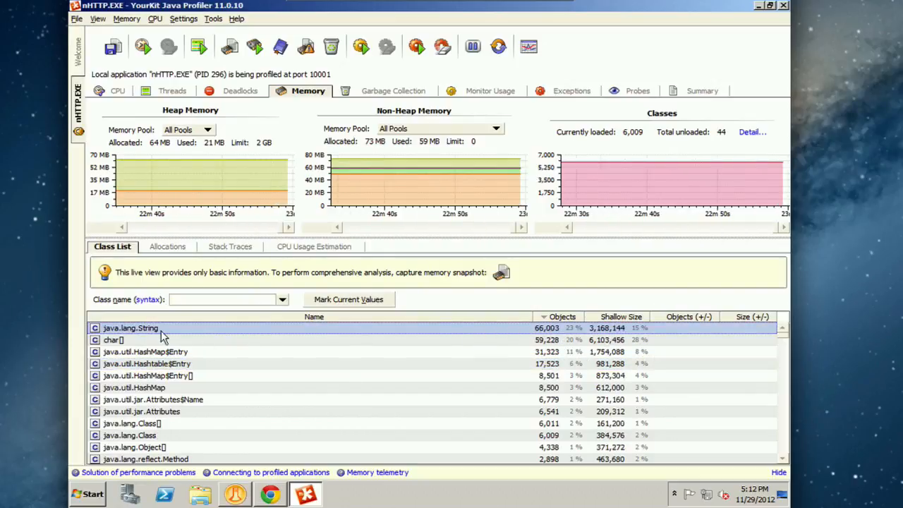
{"action": "left_click", "coordinate": [326, 389]}
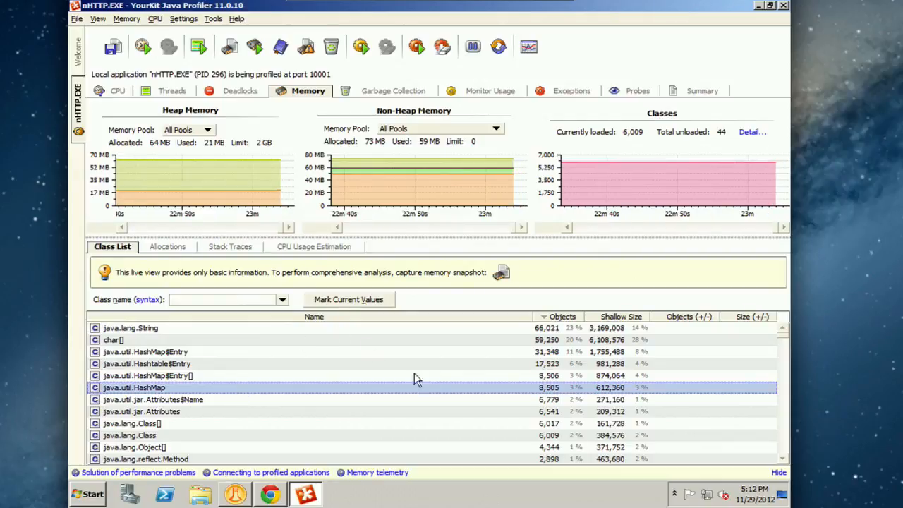
{"action": "left_click", "coordinate": [784, 419]}
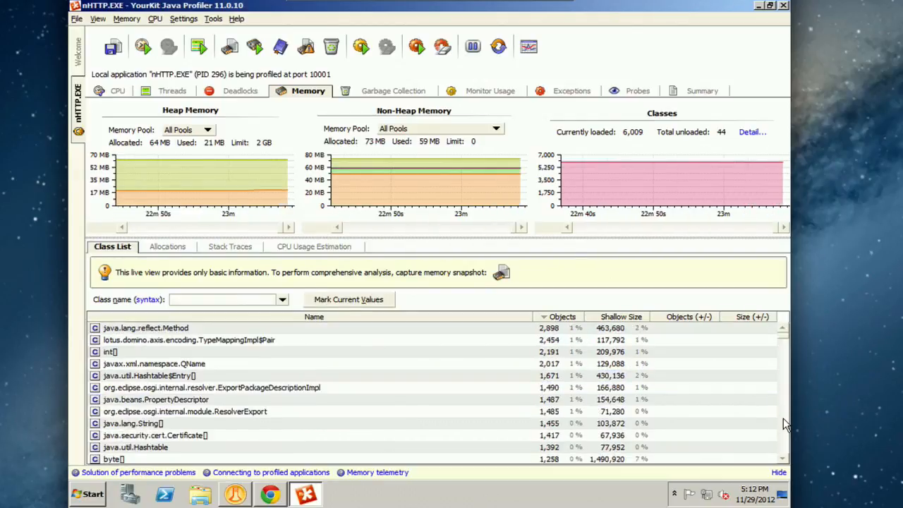
{"action": "left_click", "coordinate": [784, 419]}
{"action": "left_click", "coordinate": [784, 420]}
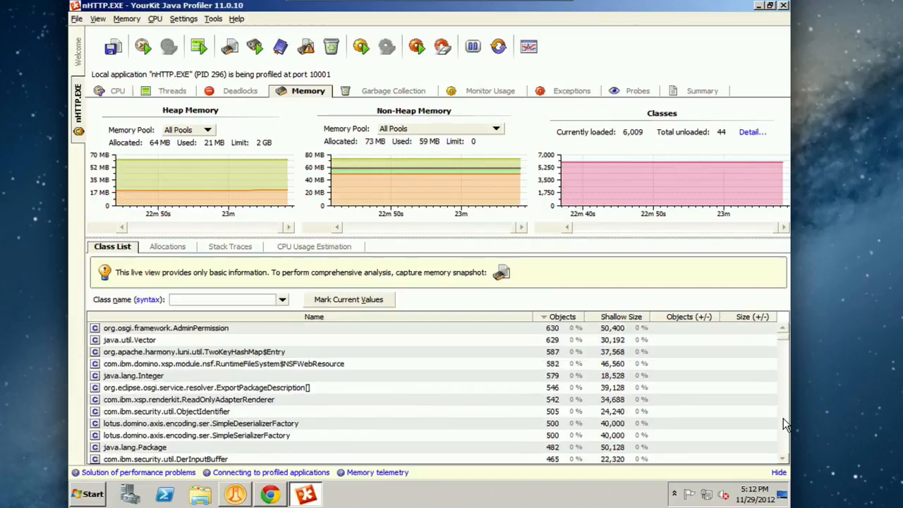
{"action": "scroll", "coordinate": [785, 333], "scroll_direction": "up", "scroll_amount": 3}
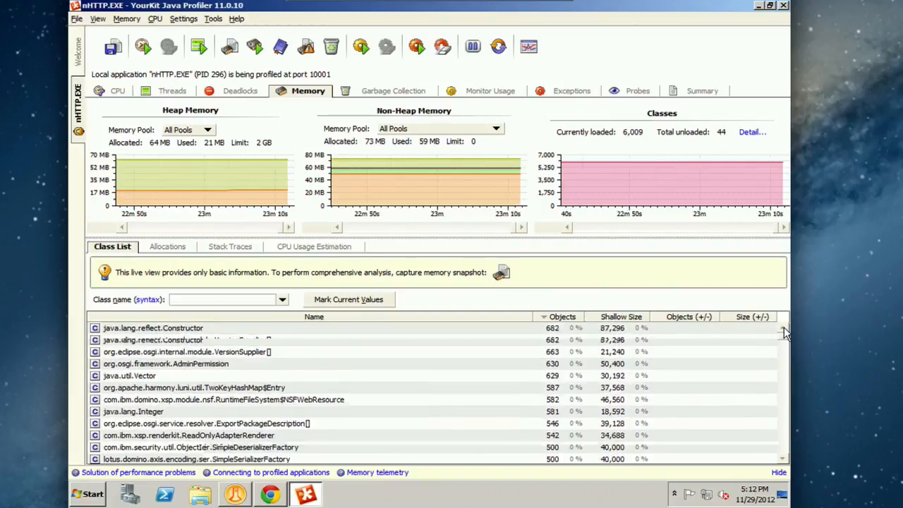
{"action": "scroll", "coordinate": [786, 333], "scroll_direction": "up", "scroll_amount": 1}
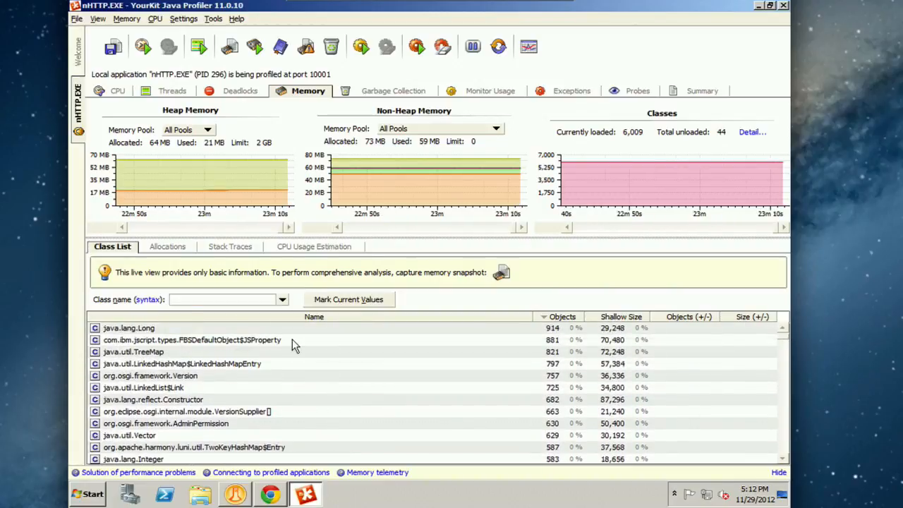
{"action": "left_click", "coordinate": [257, 352]}
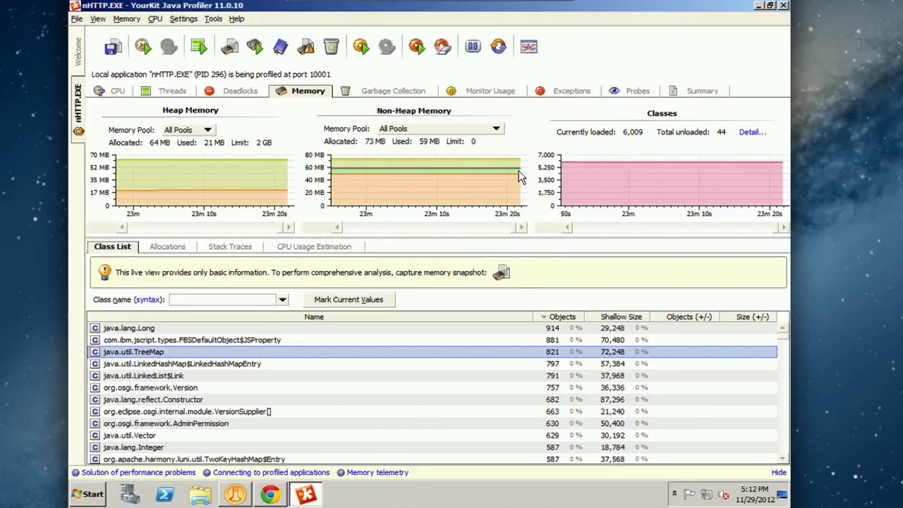
Step: Exit YourKit Java Profiler, confirming the exit
{"action": "left_click", "coordinate": [529, 47]}
{"action": "left_click", "coordinate": [783, 5]}
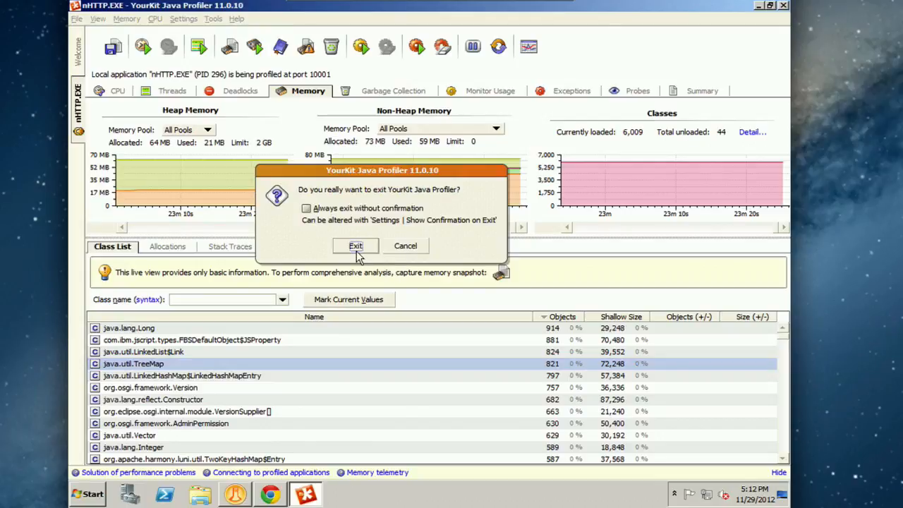
{"action": "left_click", "coordinate": [356, 246]}
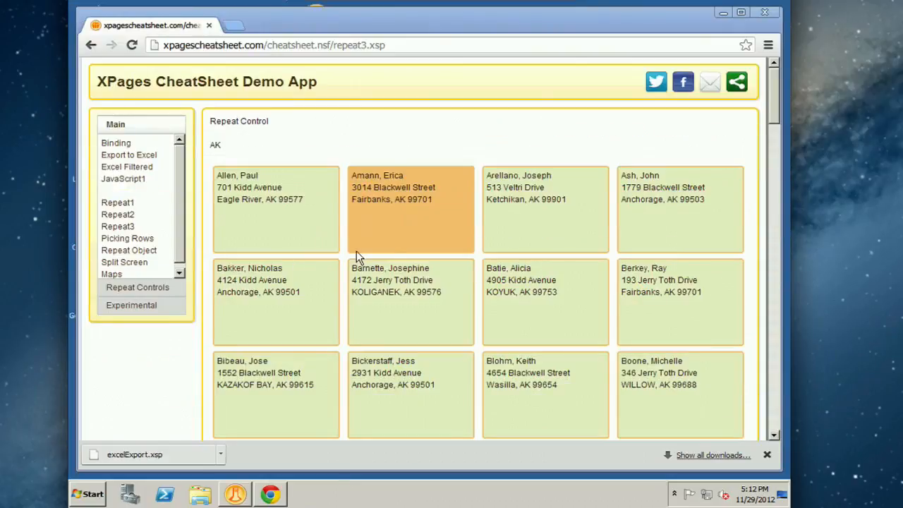